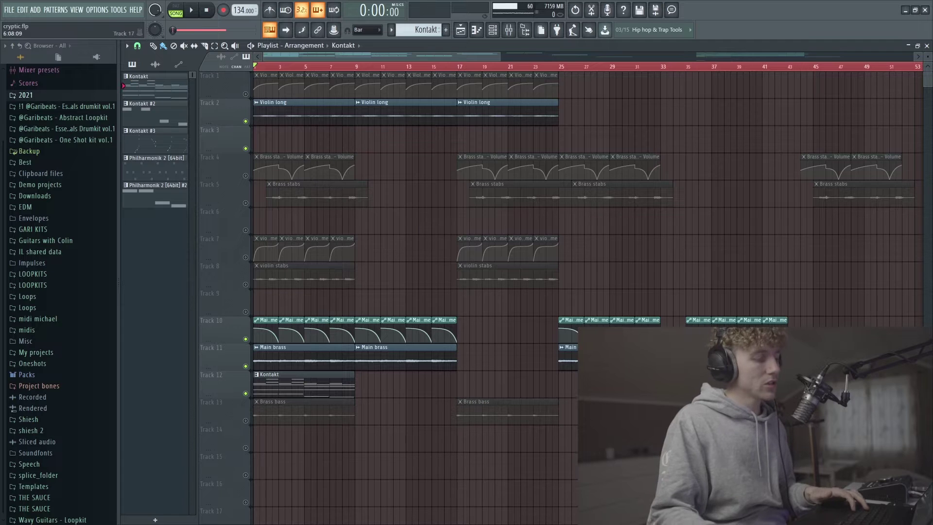
Zoom out the playlist to view the whole arrangement
{"action": "scroll", "coordinate": [292, 292], "scroll_direction": "down", "scroll_amount": 3}
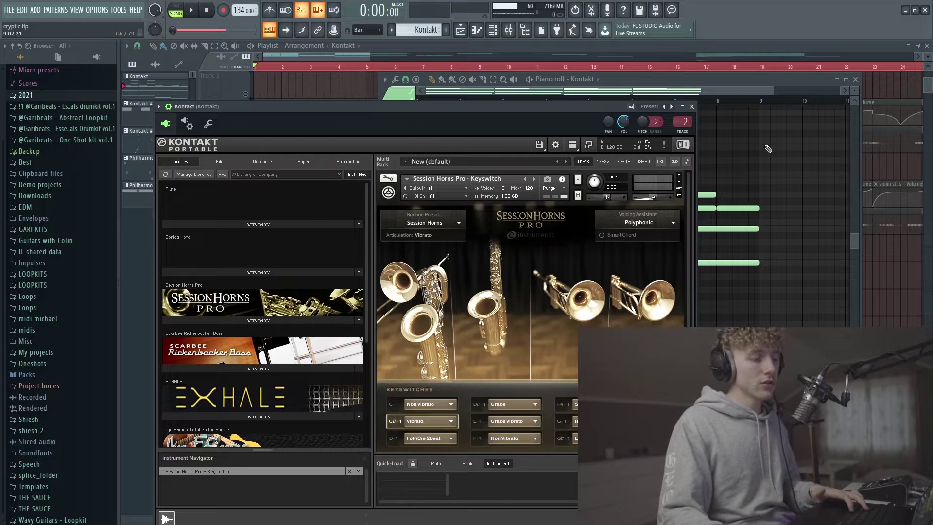
Play the Kontakt brass chord pattern, then review the Track 12 Kontakt clip's notes in the piano roll
{"action": "left_click", "coordinate": [791, 159]}
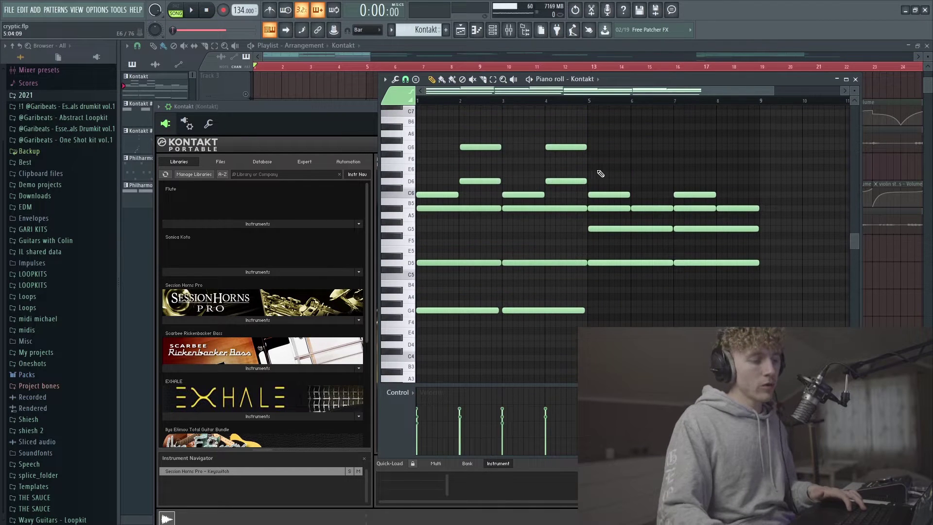
{"action": "left_click_drag", "start_coordinate": [601, 88], "coordinate": [545, 85]}
{"action": "key", "text": "space"}
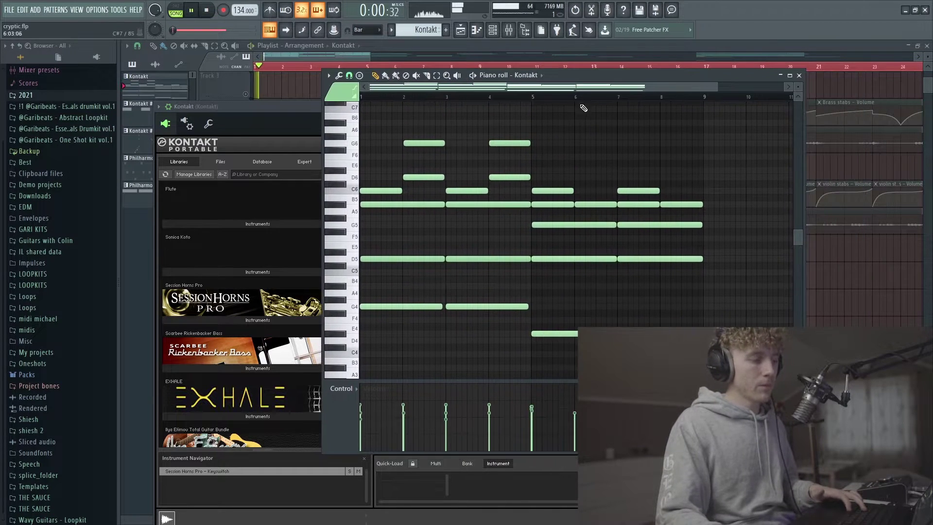
{"action": "left_click", "coordinate": [826, 215]}
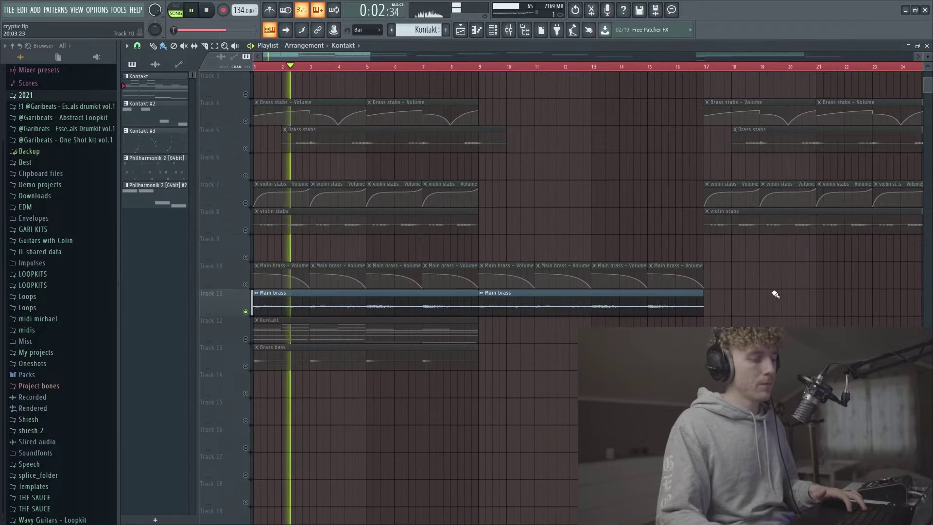
{"action": "double_click", "coordinate": [304, 323]}
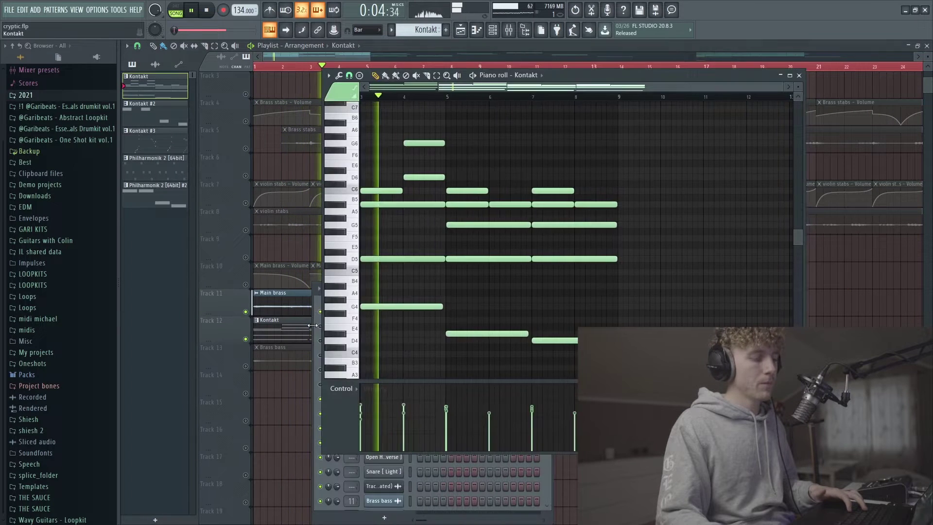
{"action": "scroll", "coordinate": [403, 266], "scroll_direction": "up", "scroll_amount": 1}
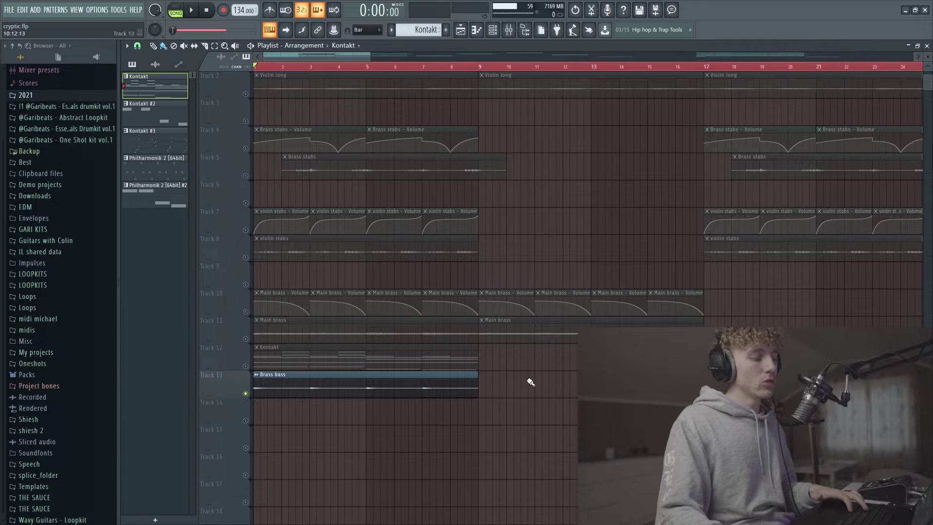
Play the arrangement through once and stop playback
{"action": "key", "text": "space"}
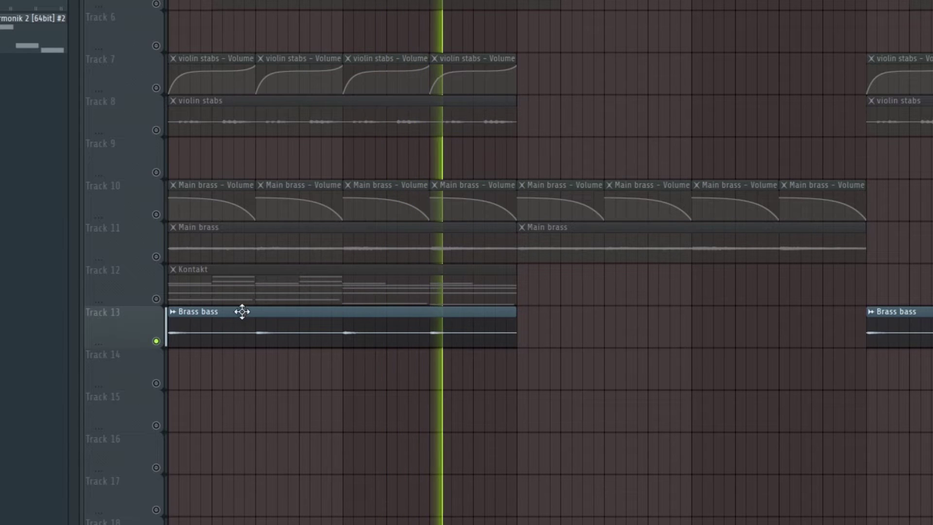
{"action": "key", "text": "space"}
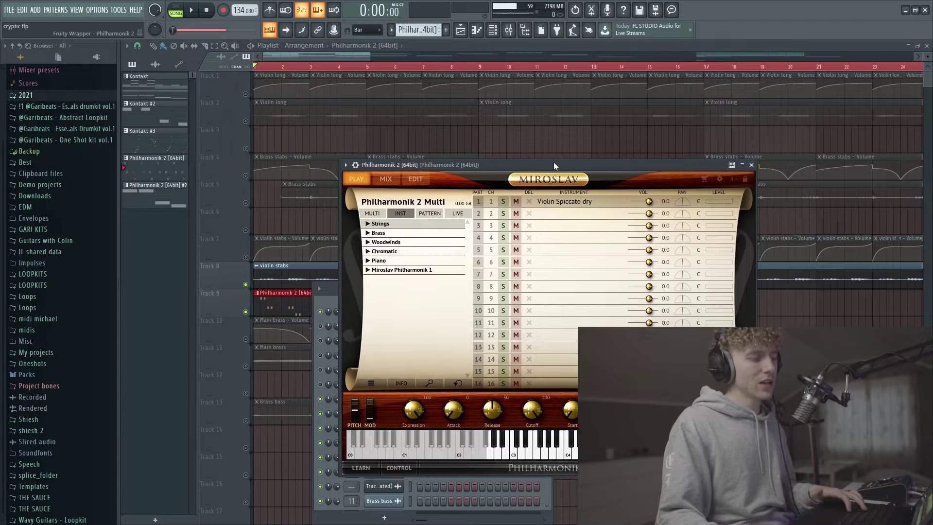
Close the Philharmonik 2 window and play the arrangement briefly before stopping
{"action": "left_click_drag", "start_coordinate": [552, 164], "coordinate": [478, 139]}
{"action": "key", "text": "F12"}
{"action": "key", "text": "space"}
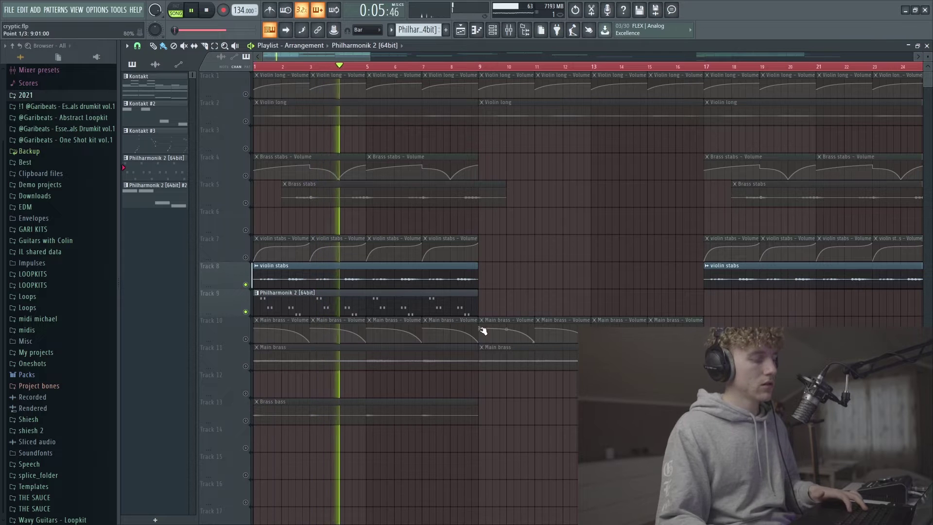
{"action": "key", "text": "space"}
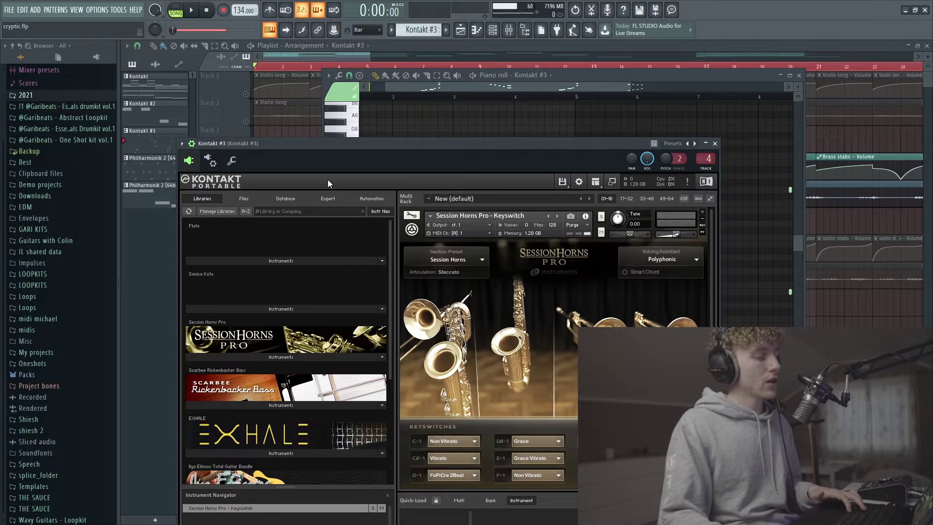
Inspect the Kontakt #3 brass stab notes, then raise the Philharmonik 2 Violin Sustain window
{"action": "left_click", "coordinate": [714, 144]}
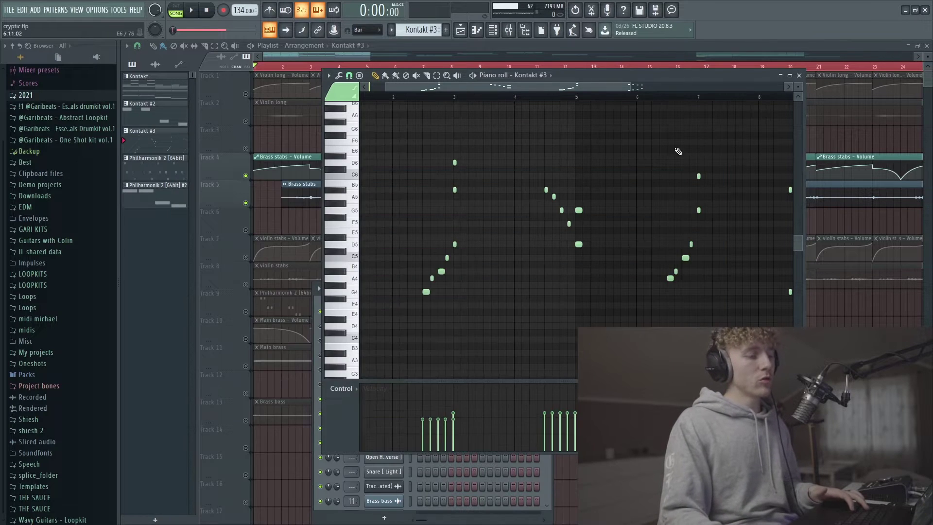
{"action": "scroll", "coordinate": [510, 197], "scroll_direction": "down", "scroll_amount": 3}
{"action": "scroll", "coordinate": [412, 225], "scroll_direction": "down", "scroll_amount": 3}
{"action": "scroll", "coordinate": [425, 238], "scroll_direction": "up", "scroll_amount": 4}
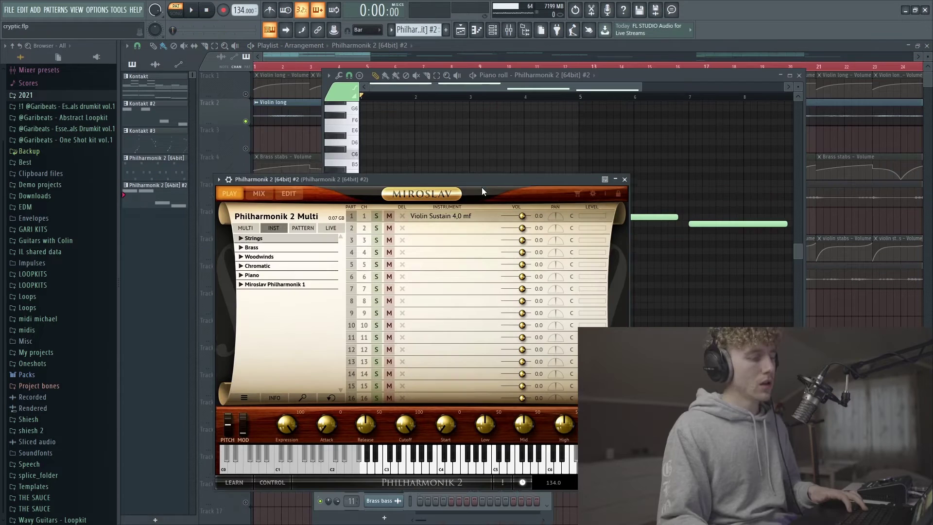
{"action": "left_click_drag", "start_coordinate": [482, 187], "coordinate": [483, 156]}
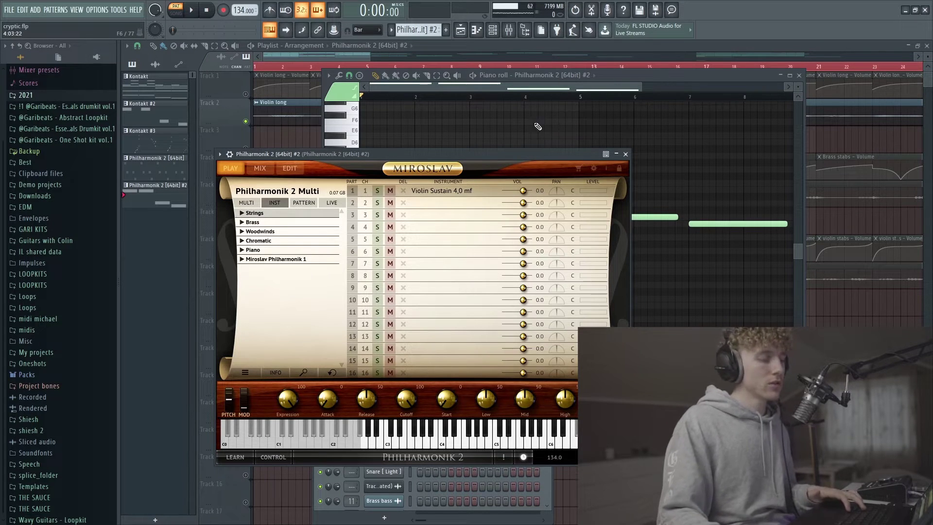
{"action": "key", "text": "F12"}
{"action": "key", "text": "l"}
{"action": "key", "text": "space"}
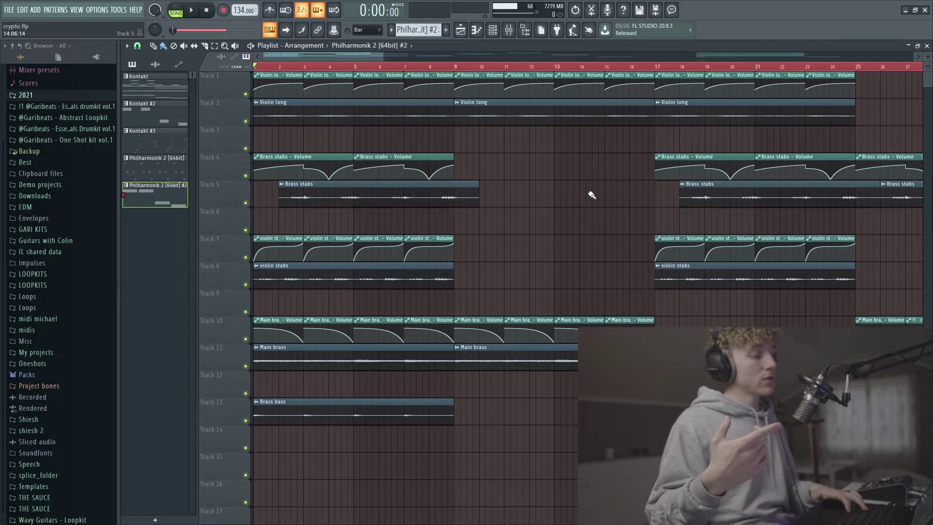
{"action": "left_click_drag", "start_coordinate": [488, 163], "coordinate": [257, 158]}
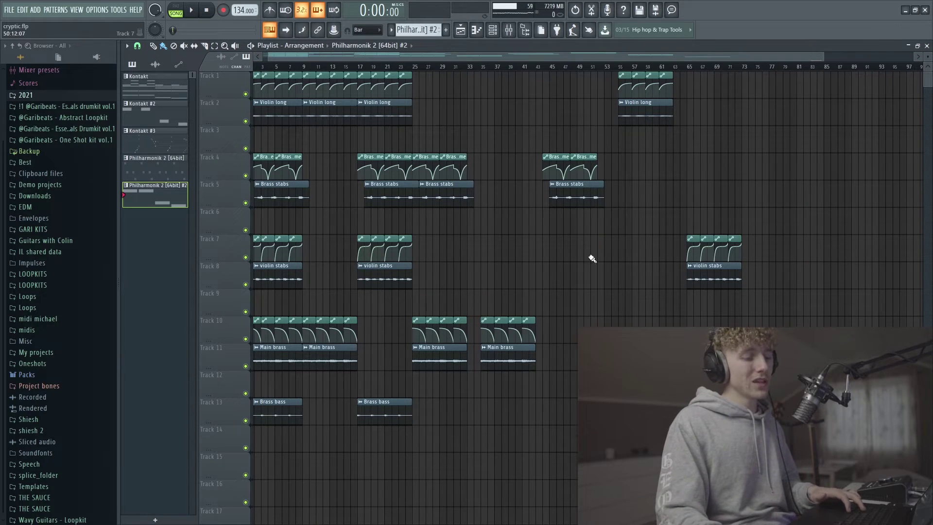
{"action": "scroll", "coordinate": [317, 106], "scroll_direction": "up", "scroll_amount": 3}
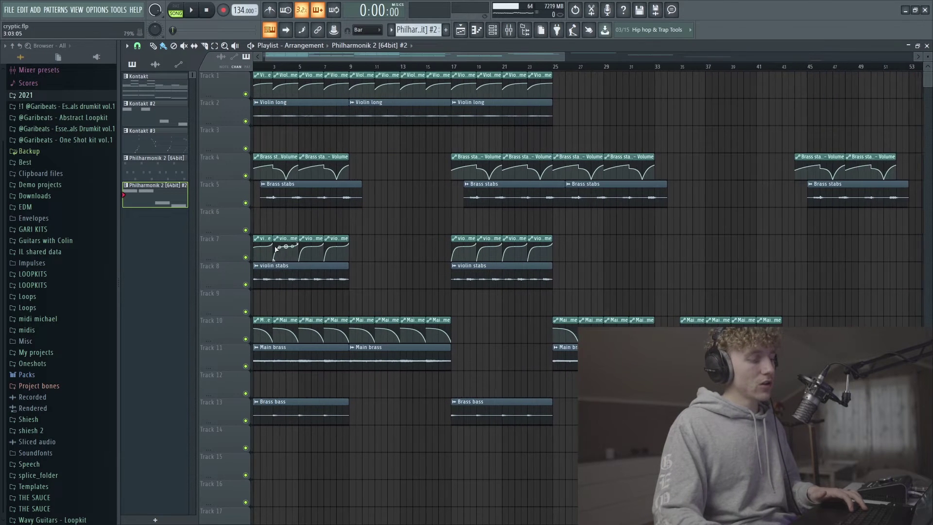
{"action": "scroll", "coordinate": [383, 86], "scroll_direction": "up", "scroll_amount": 2}
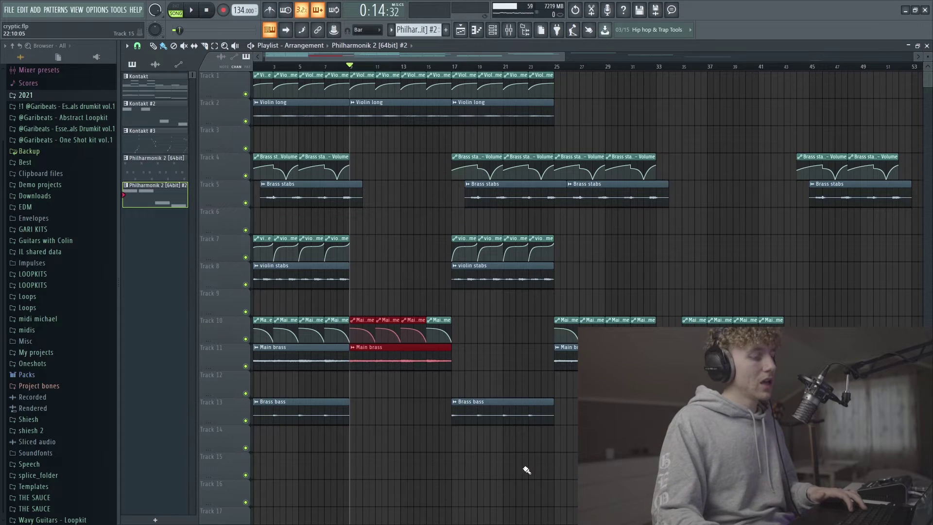
{"action": "left_click_drag", "start_coordinate": [525, 469], "coordinate": [523, 164]}
{"action": "left_click_drag", "start_coordinate": [517, 316], "coordinate": [480, 167]}
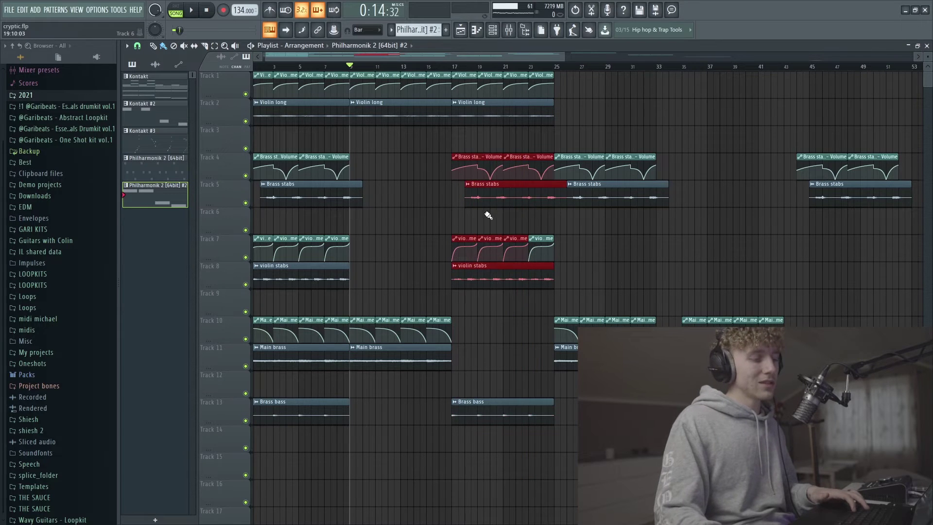
{"action": "left_click", "coordinate": [597, 225]}
{"action": "scroll", "coordinate": [549, 396], "scroll_direction": "right", "scroll_amount": 3}
{"action": "left_click_drag", "start_coordinate": [549, 396], "coordinate": [523, 59]}
{"action": "left_click_drag", "start_coordinate": [451, 366], "coordinate": [573, 320]}
{"action": "left_click_drag", "start_coordinate": [632, 243], "coordinate": [511, 138]}
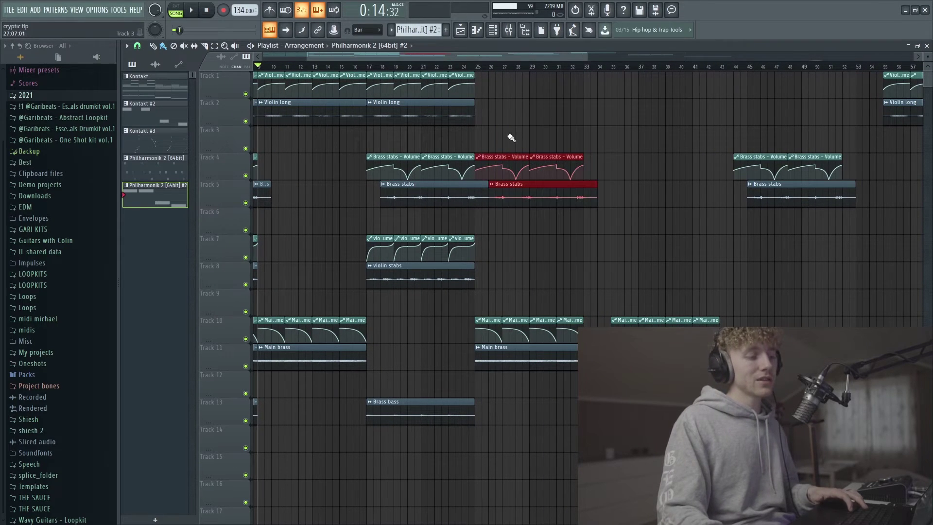
{"action": "scroll", "coordinate": [617, 153], "scroll_direction": "down", "scroll_amount": 3}
{"action": "left_click_drag", "start_coordinate": [822, 451], "coordinate": [452, 73]}
{"action": "left_click_drag", "start_coordinate": [566, 425], "coordinate": [439, 236]}
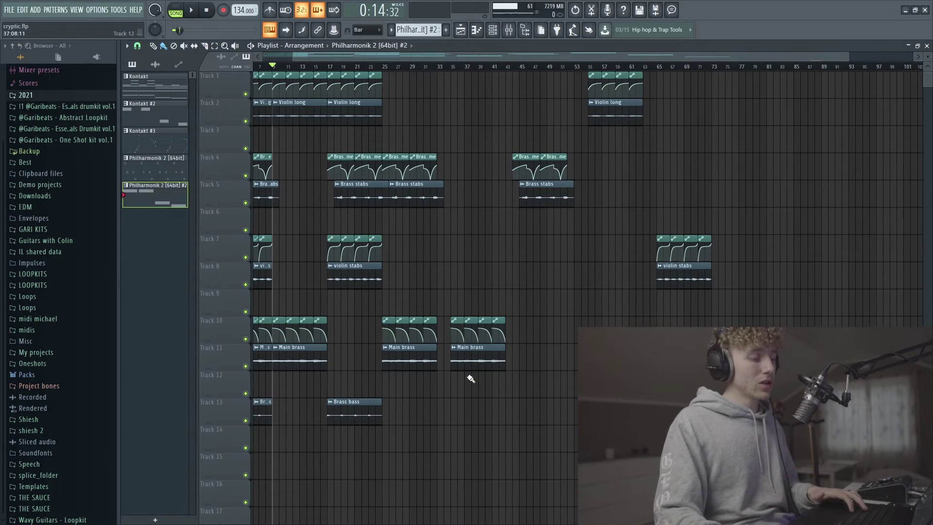
{"action": "scroll", "coordinate": [470, 379], "scroll_direction": "up", "scroll_amount": 2}
{"action": "left_click_drag", "start_coordinate": [627, 214], "coordinate": [496, 108]}
{"action": "scroll", "coordinate": [568, 325], "scroll_direction": "up", "scroll_amount": 1}
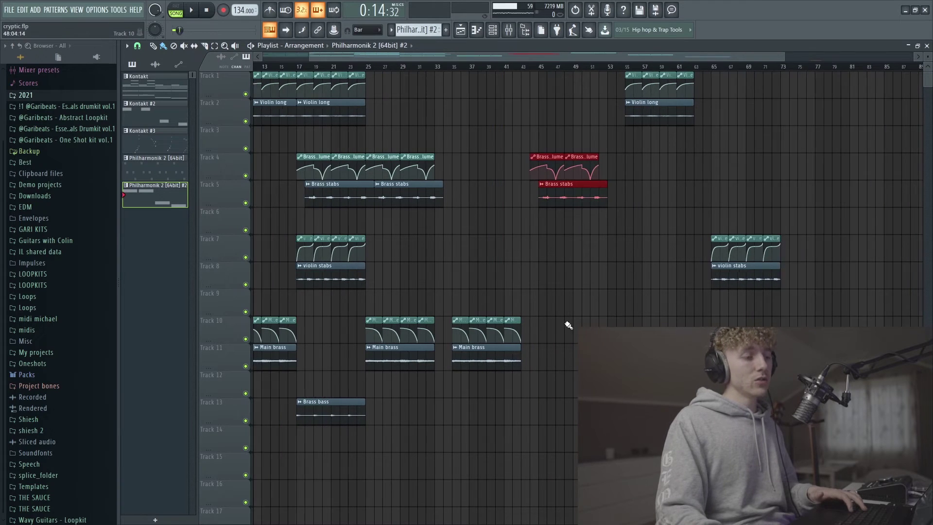
{"action": "scroll", "coordinate": [568, 324], "scroll_direction": "down", "scroll_amount": 2}
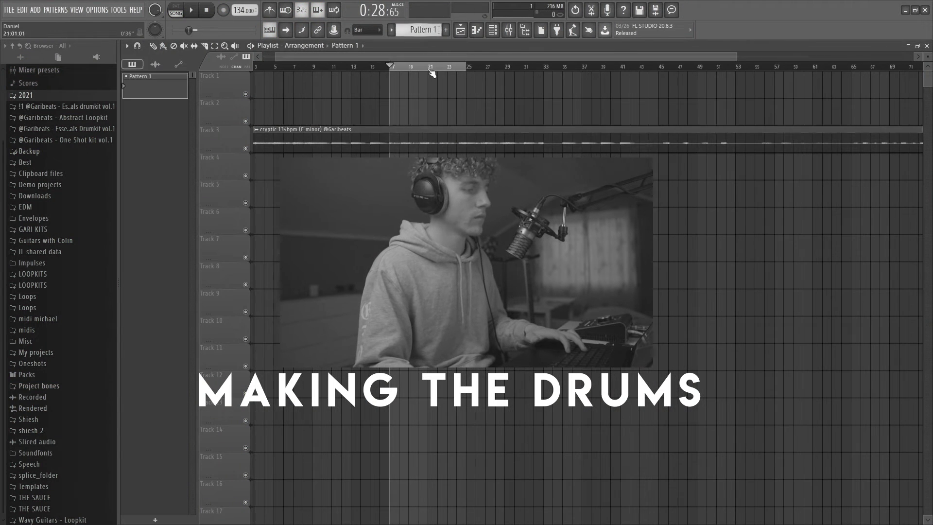
Preview the Clap [ Que ] sample from the drum kit's Claps folder
{"action": "left_click", "coordinate": [75, 132]}
{"action": "left_click", "coordinate": [60, 177]}
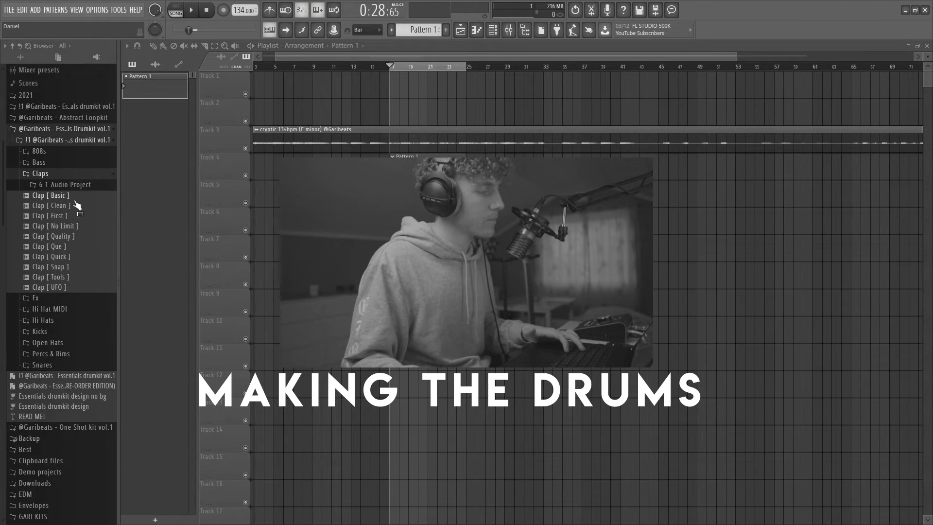
{"action": "left_click", "coordinate": [49, 212]}
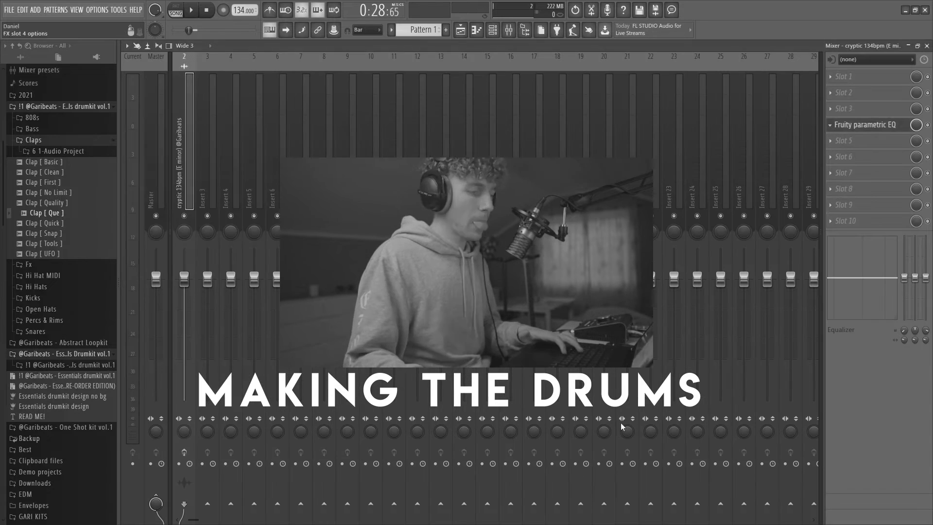